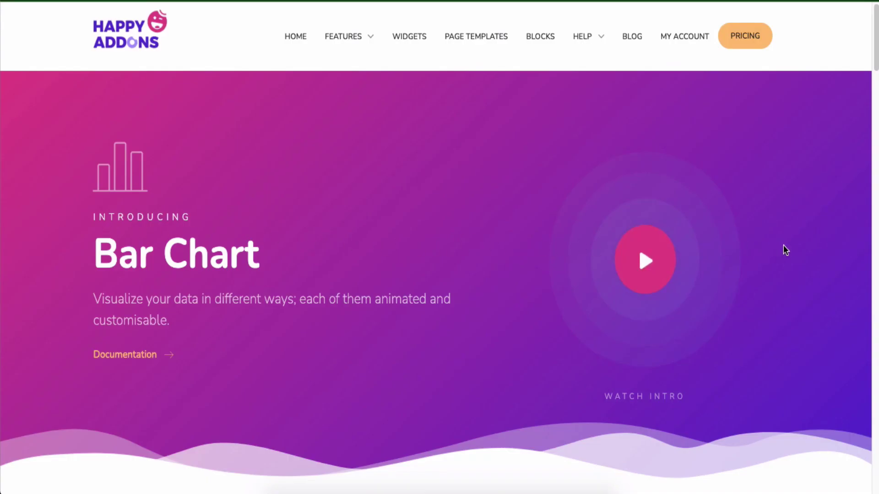
Add a new single-column section below the Bar Chart hero.
scroll(822, 245, down, 10)
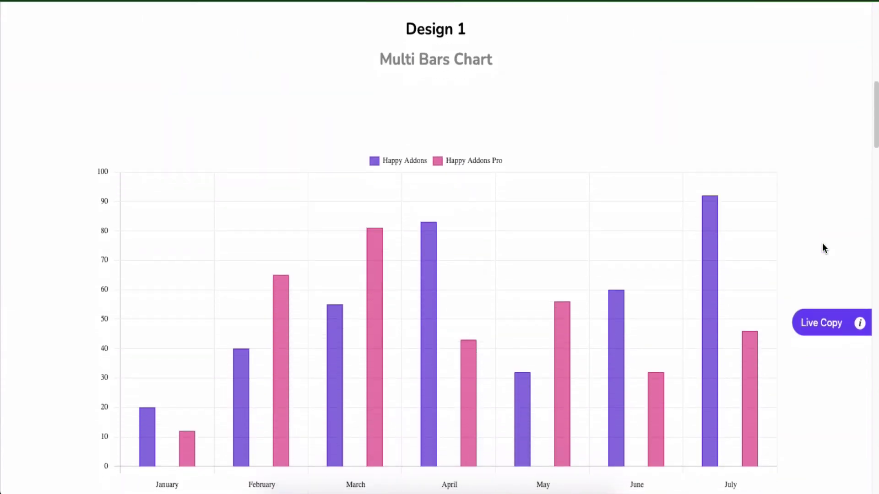
scroll(822, 245, down, 10)
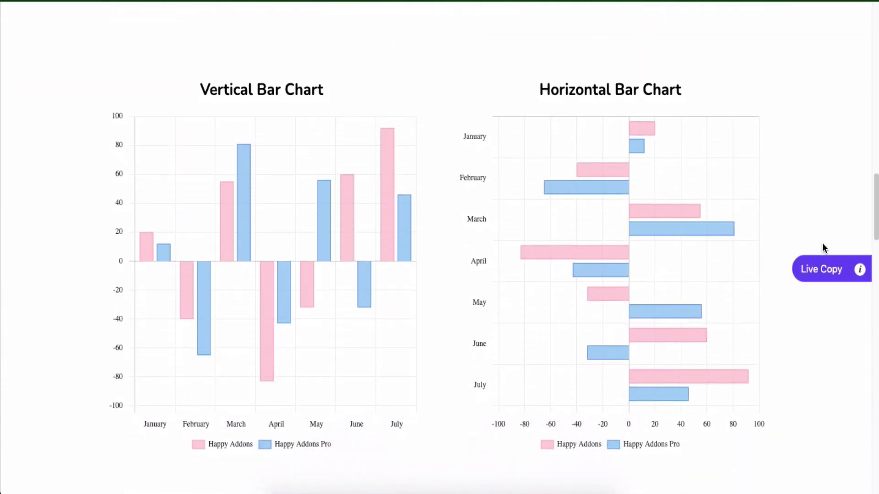
scroll(822, 247, down, 10)
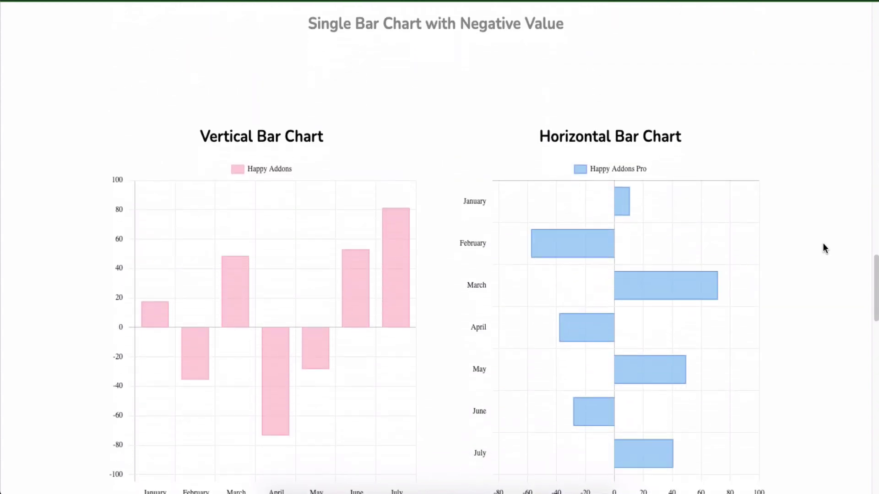
scroll(822, 248, down, 7)
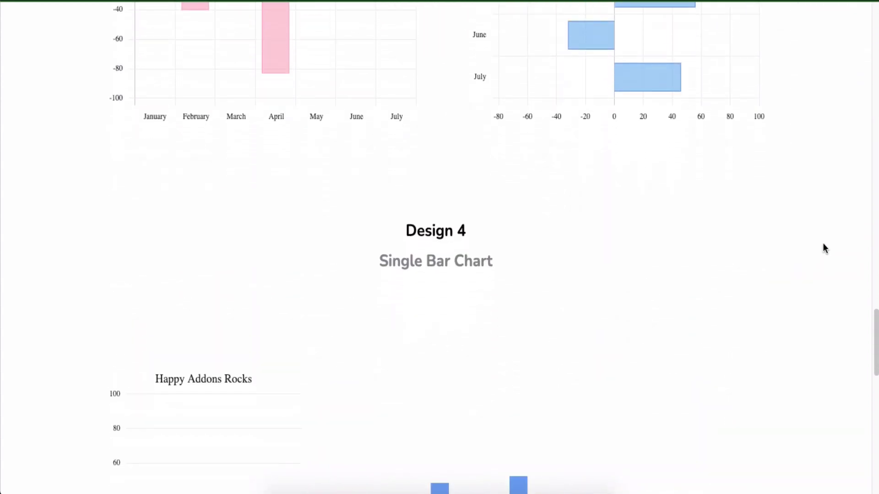
scroll(822, 243, down, 4)
scroll(875, 338, up, 14)
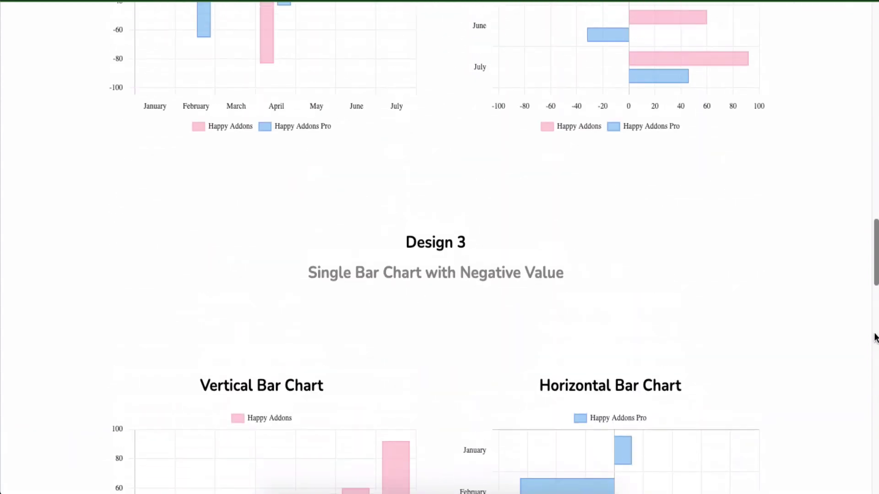
scroll(875, 338, up, 15)
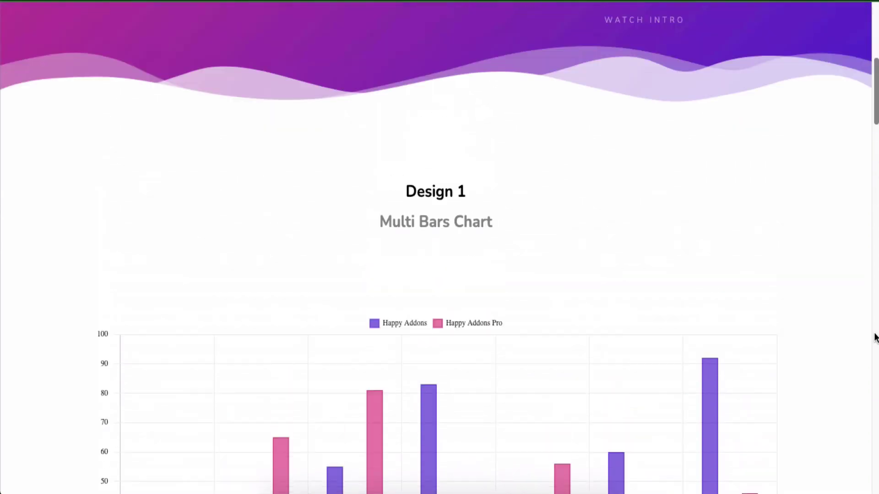
scroll(875, 337, up, 5)
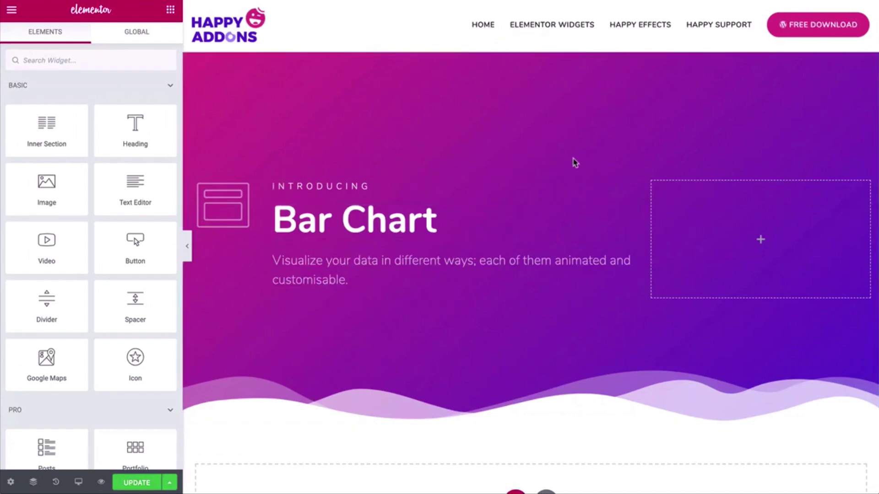
scroll(575, 163, down, 5)
click(514, 291)
click(373, 332)
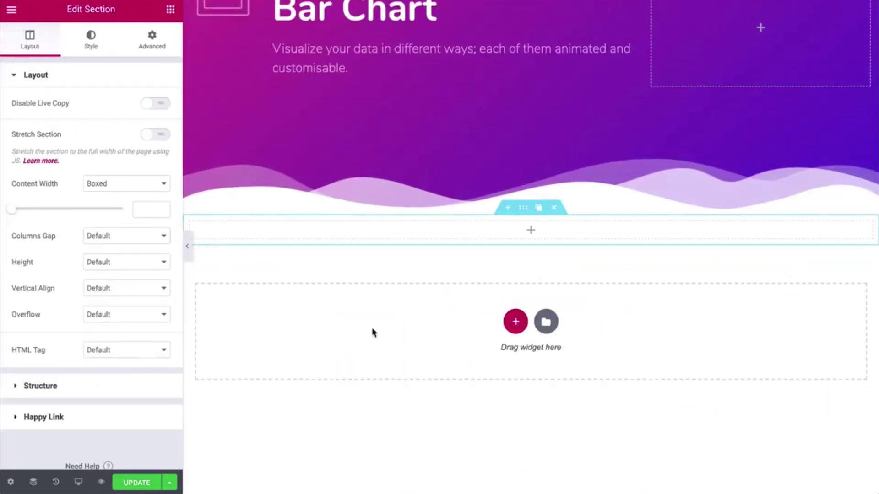
Search for 'Bar' in the widget panel and drop the Bar Chart widget into the new section.
click(171, 10)
text(Barchart)
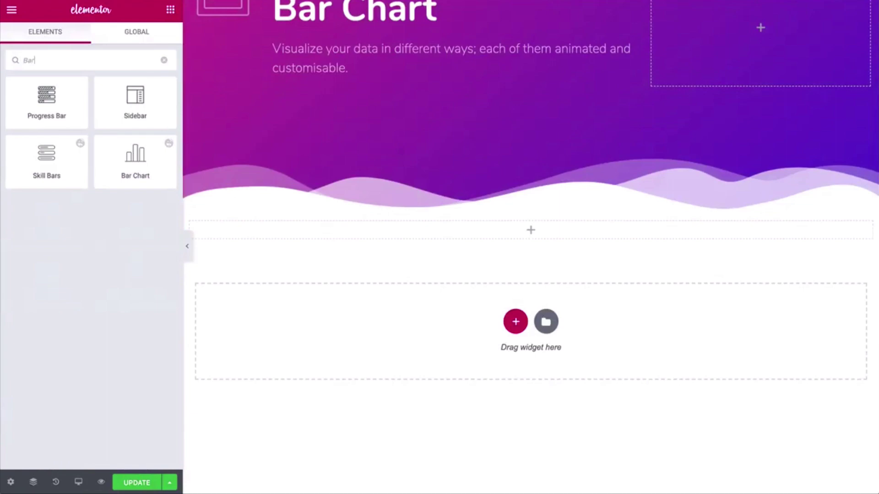
key(BackSpace)
key(BackSpace)
key(BackSpace)
key(BackSpace)
key(BackSpace)
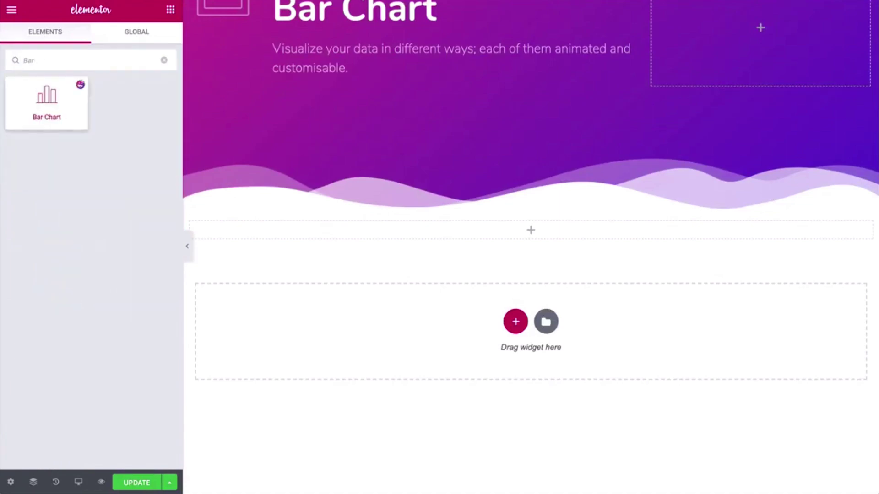
drag(149, 151, 410, 230)
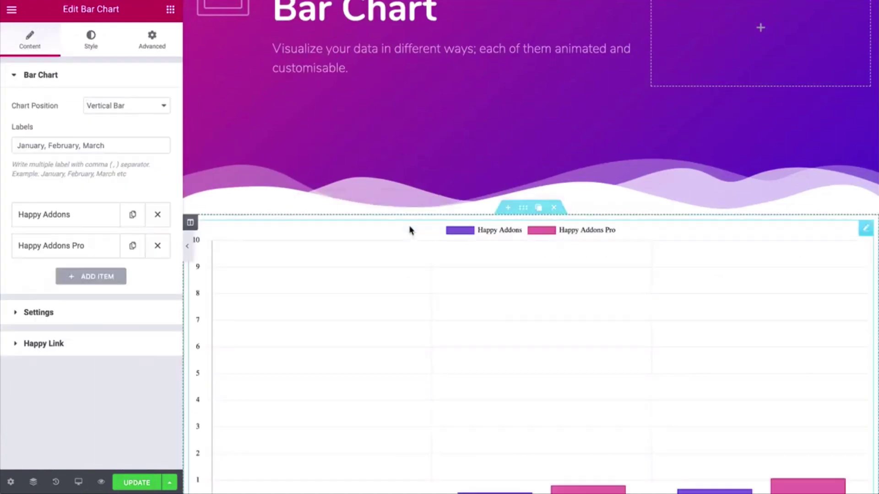
Try horizontal bars, return to vertical, and append ', April' to the chart labels.
scroll(410, 230, down, 3)
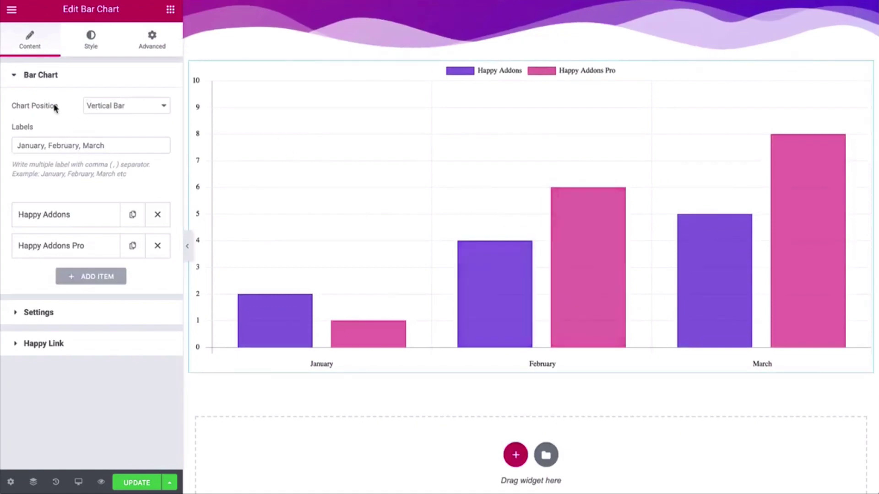
click(129, 114)
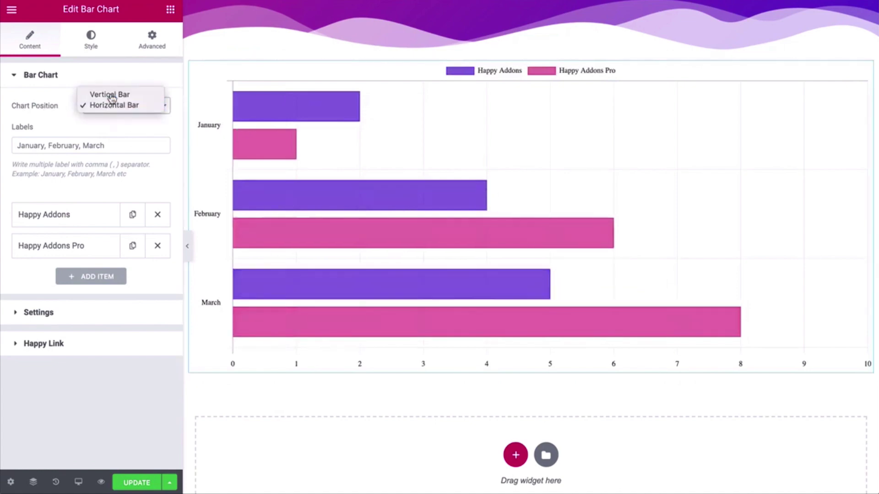
click(112, 95)
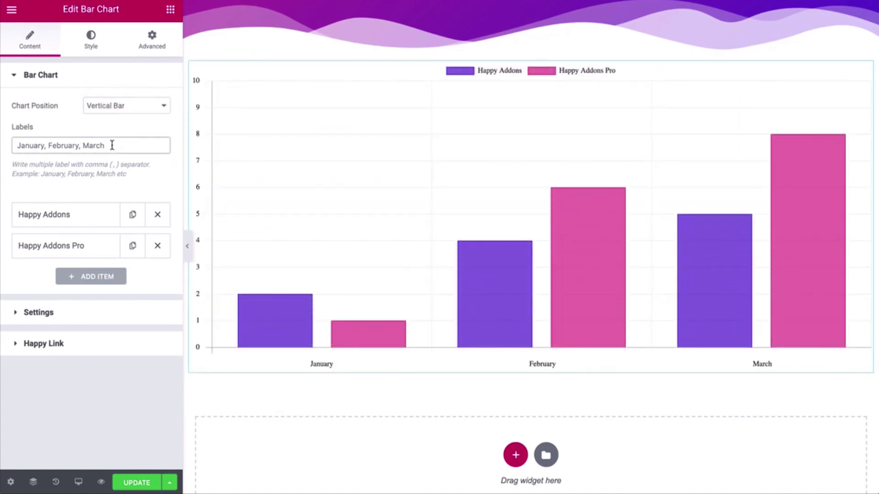
click(112, 145)
text(, April)
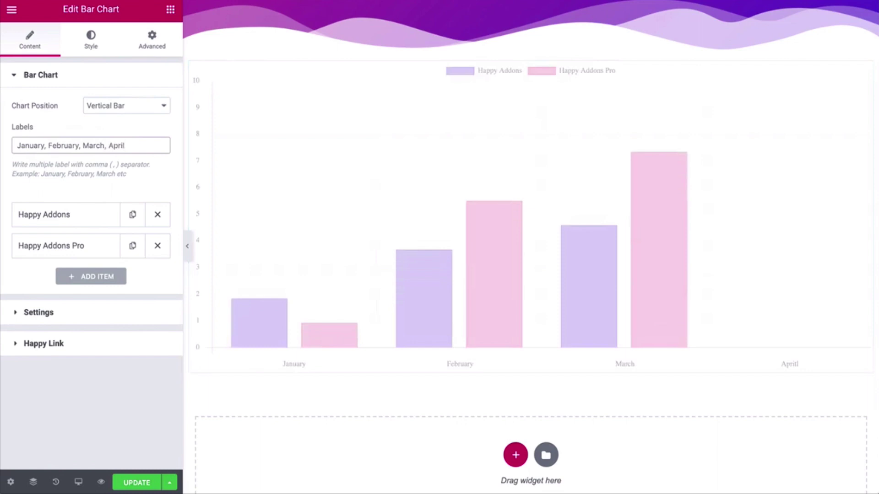
Add April values: 8 for Happy Addons and 4 for Happy Addons Pro.
click(67, 212)
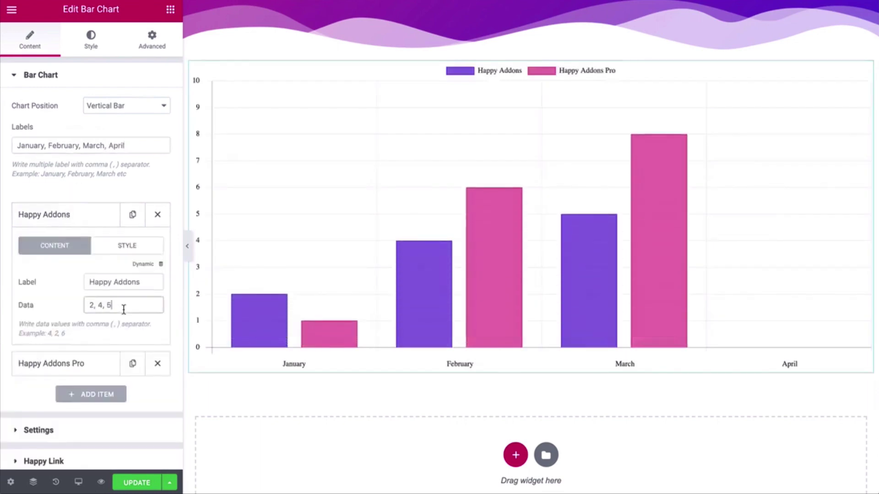
text(, 8)
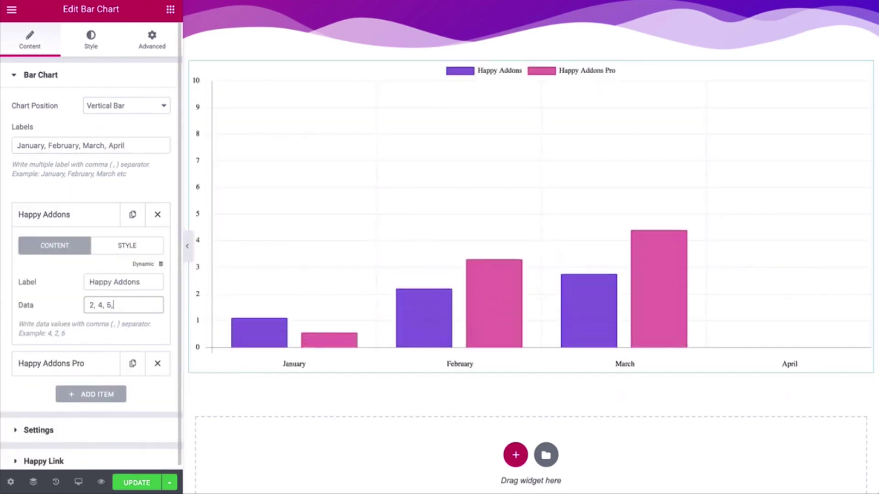
click(68, 214)
click(64, 246)
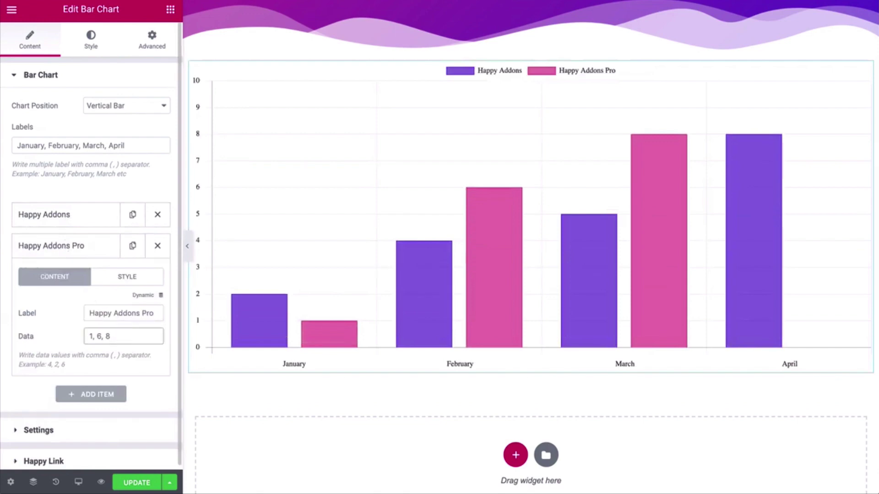
text(,4)
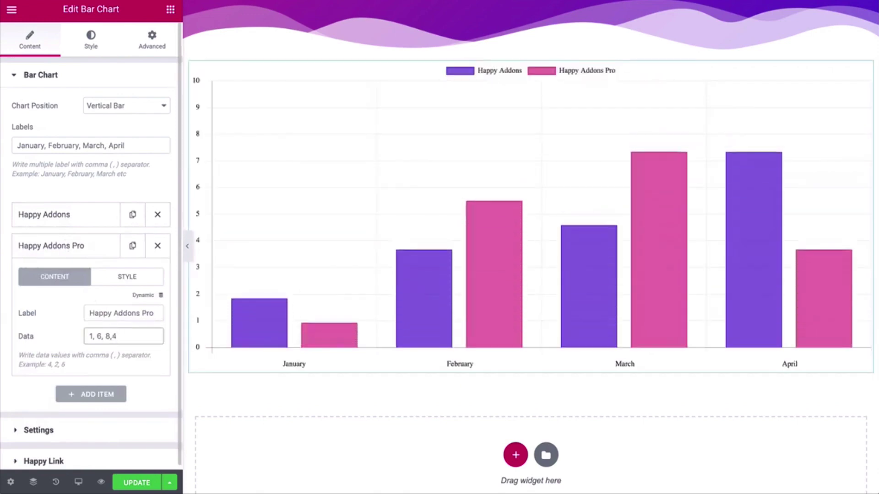
Give the Happy Addons Pro bars a medium blue fill and a deep navy border.
click(127, 277)
click(148, 301)
drag(158, 254, 173, 254)
drag(179, 151, 197, 151)
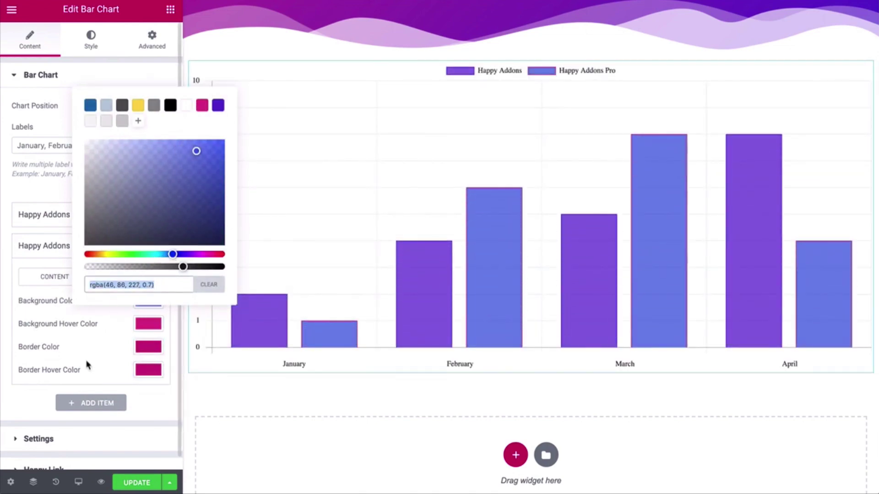
click(105, 328)
click(146, 348)
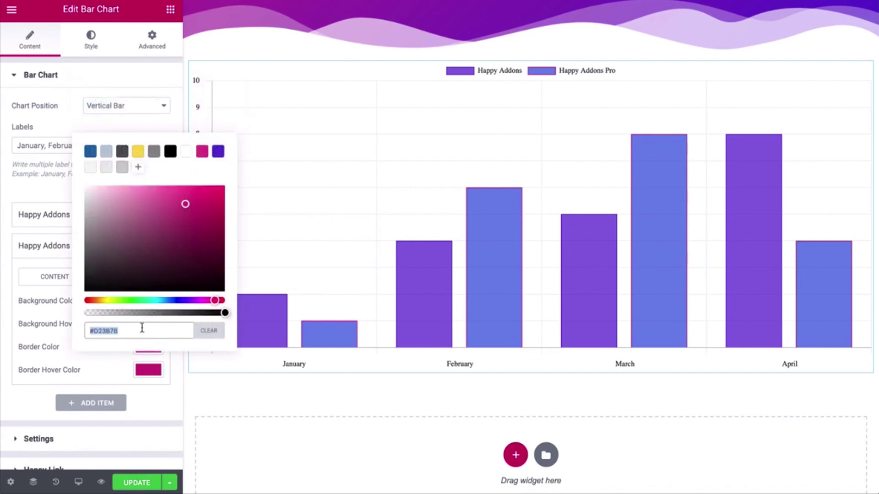
text(rgba(20, 59, 197, 0.7))
mouse_move(195, 198)
mouse_down()
mouse_move(210, 210)
mouse_move(215, 249)
mouse_up()
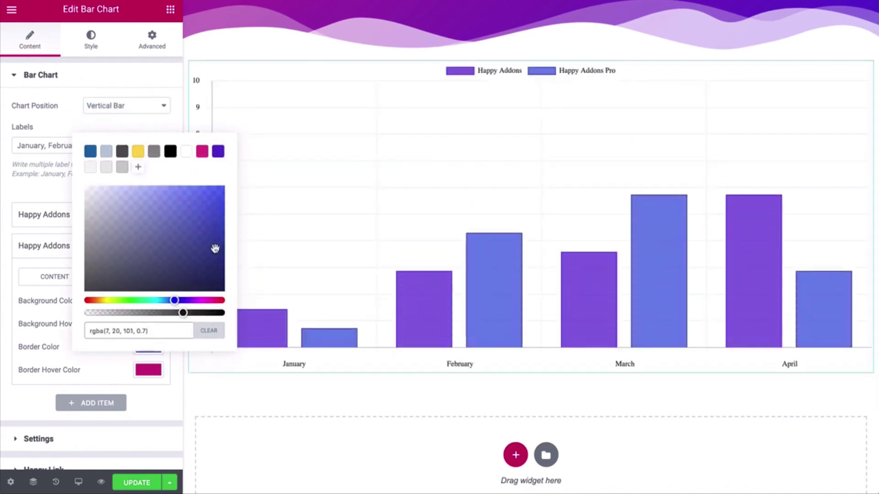
click(104, 360)
Set the Pro bars' hover fill and border hover colours to pink (#F40E6F) and check them.
click(147, 324)
text(#F40E6F)
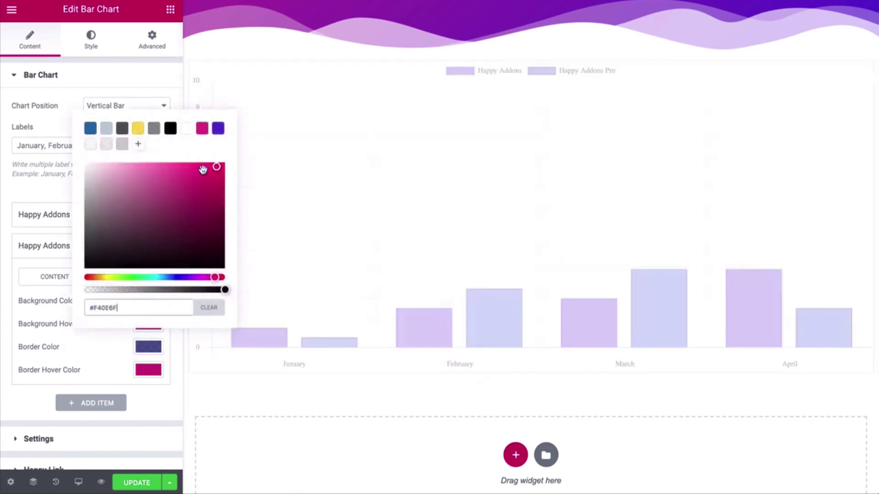
click(202, 129)
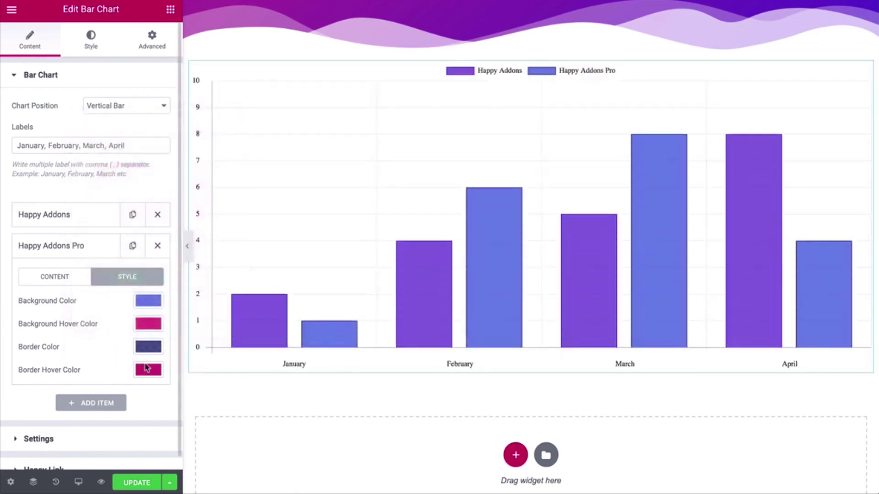
click(148, 369)
click(200, 173)
click(258, 356)
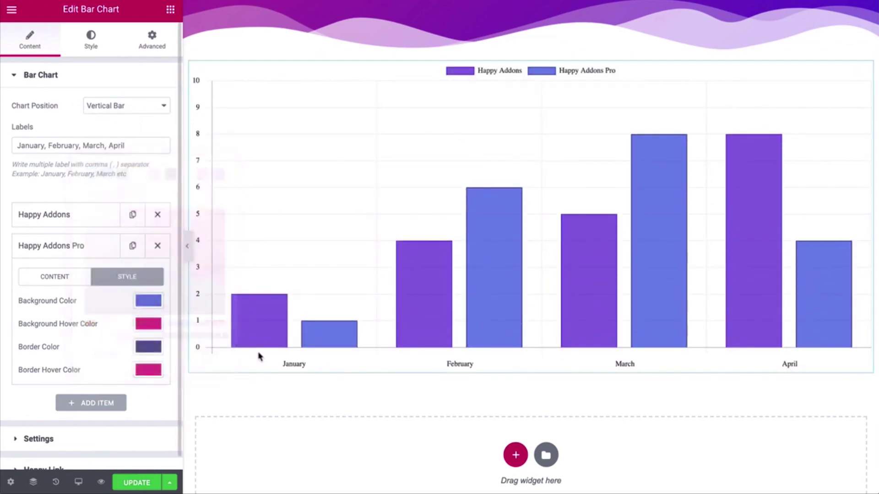
mouse_move(264, 320)
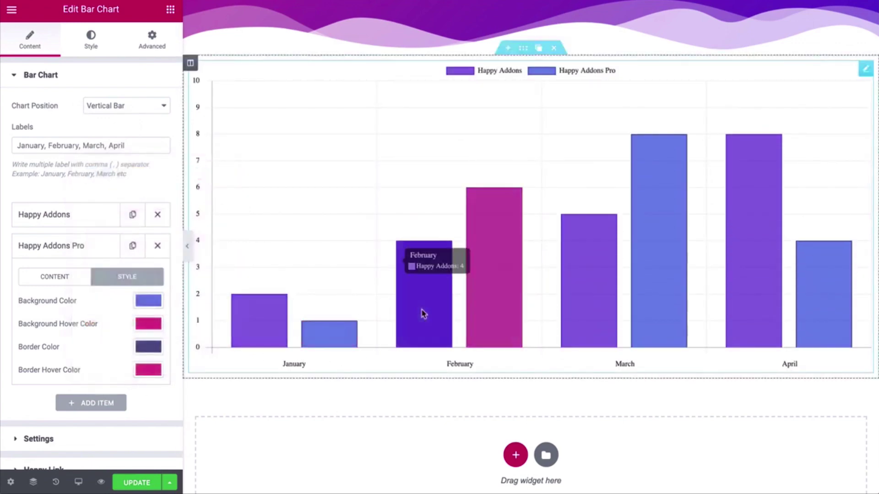
mouse_move(487, 276)
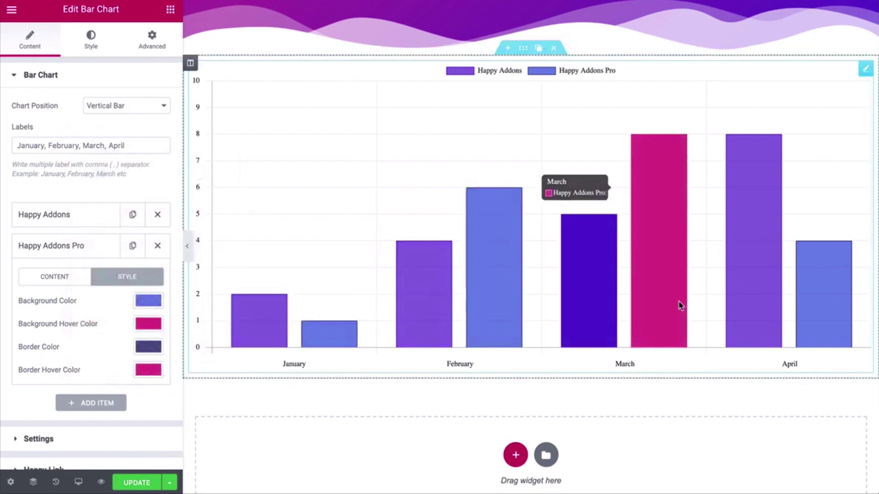
mouse_move(496, 314)
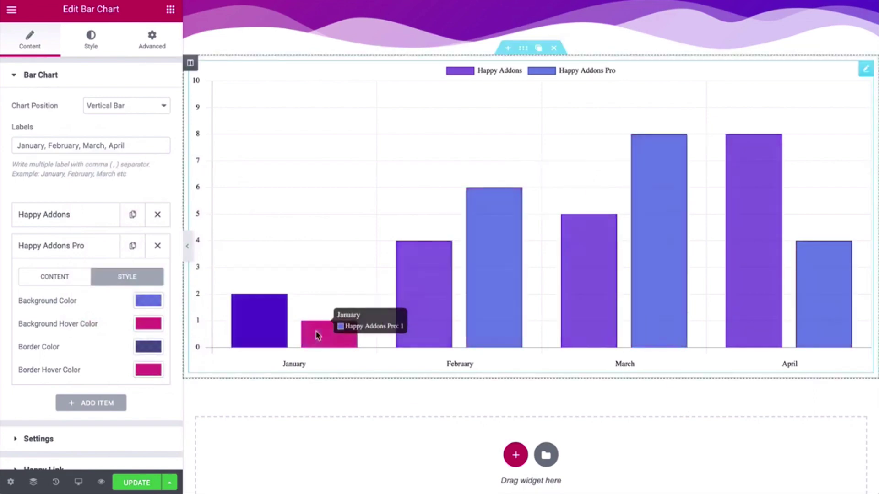
Relabel the Happy Addons Pro dataset 'Bar 2' and the Happy Addons dataset 'Bar 1'.
click(70, 277)
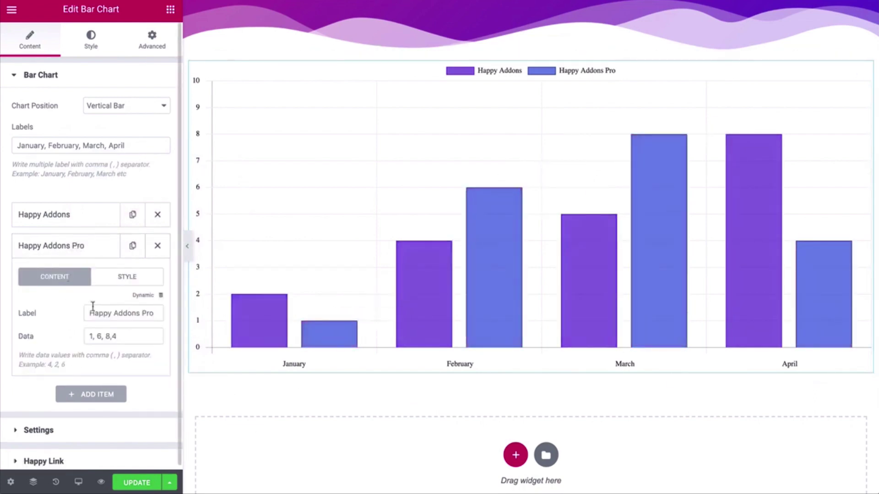
text(bar)
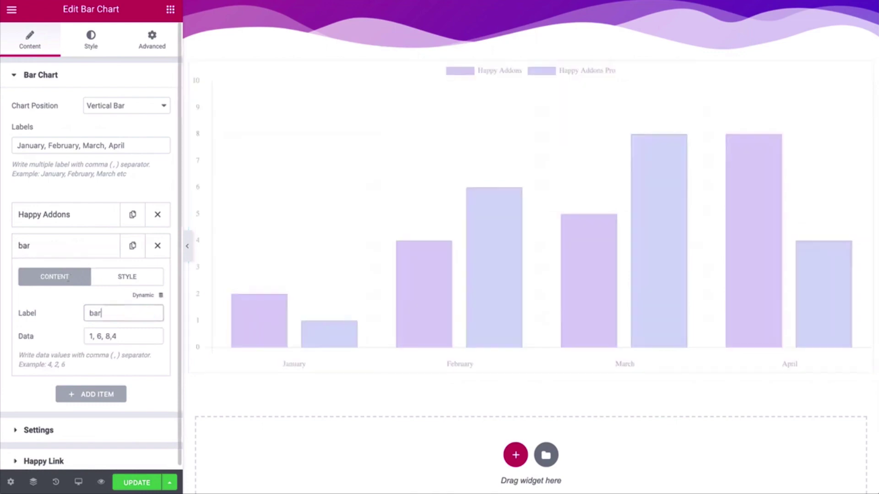
key(BackSpace)
key(BackSpace)
key(BackSpace)
text(Bar 2)
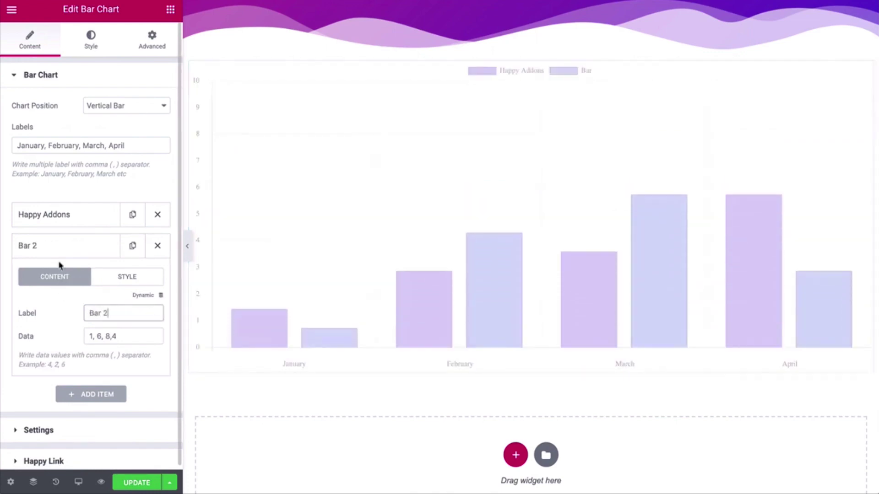
click(46, 214)
triple_click(114, 282)
text(Bar 1)
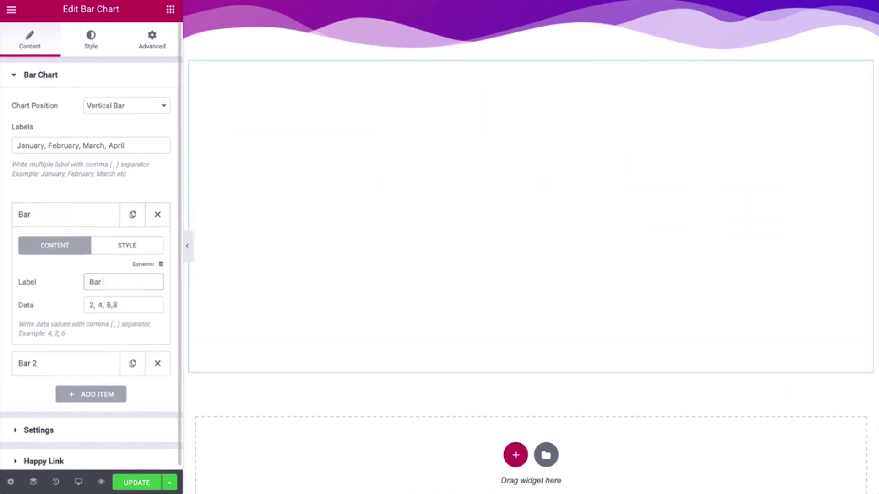
click(81, 222)
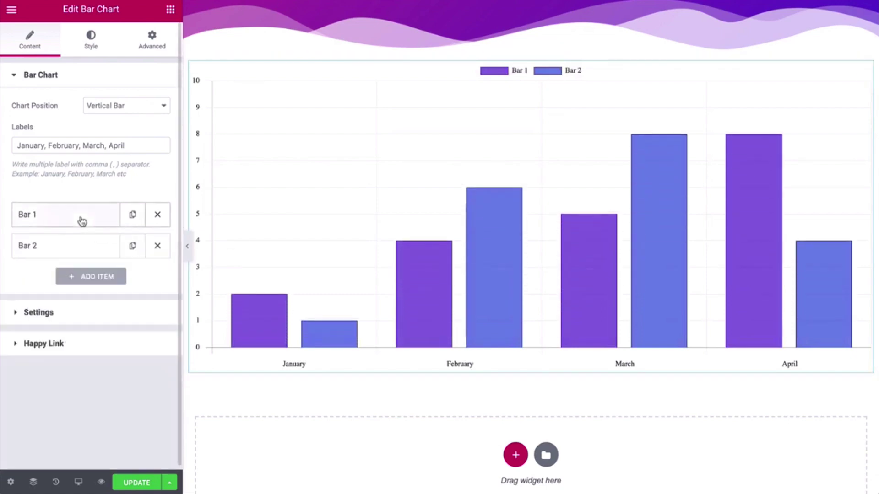
Set chart height to 600 and test the grid line and axis label toggles, leaving them on.
click(83, 315)
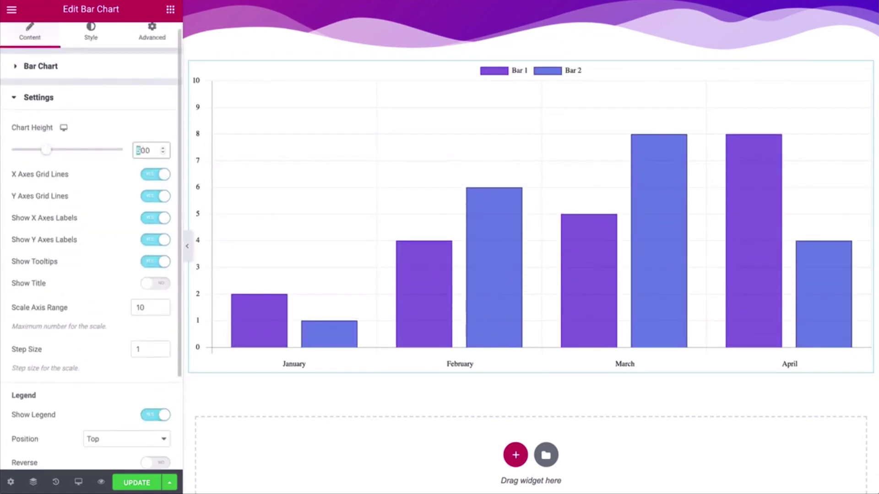
text(4)
text(6)
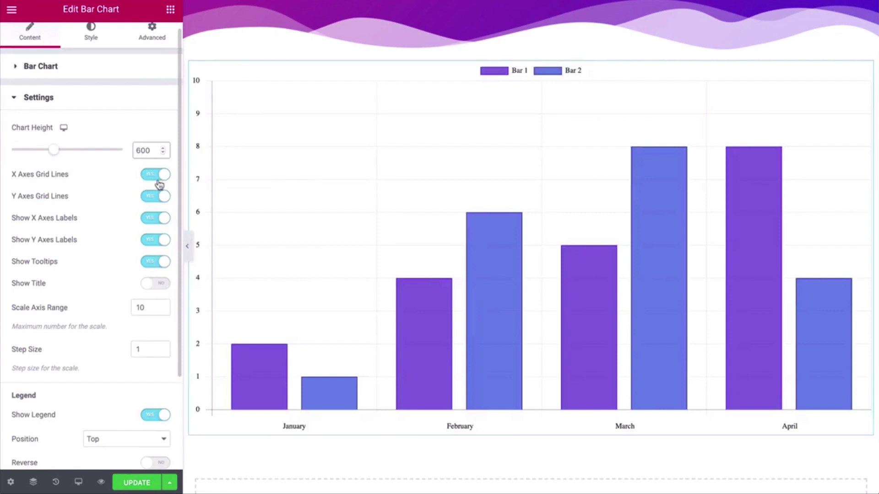
click(159, 183)
click(160, 180)
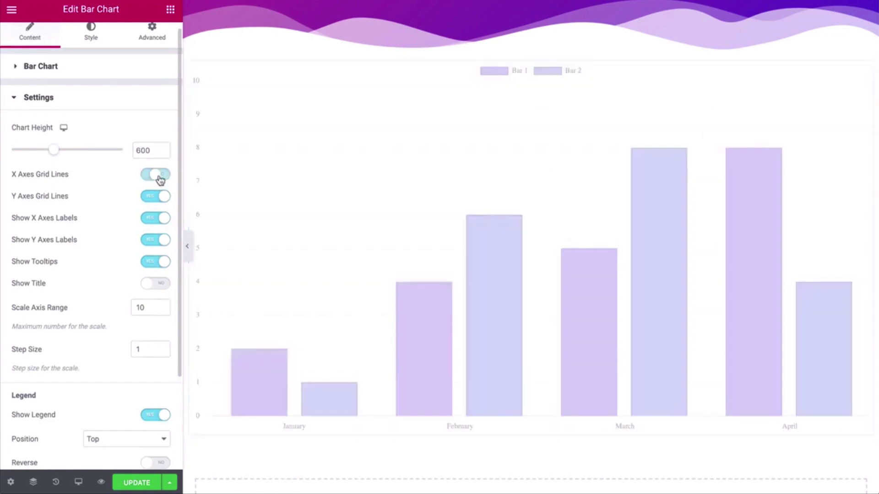
click(156, 196)
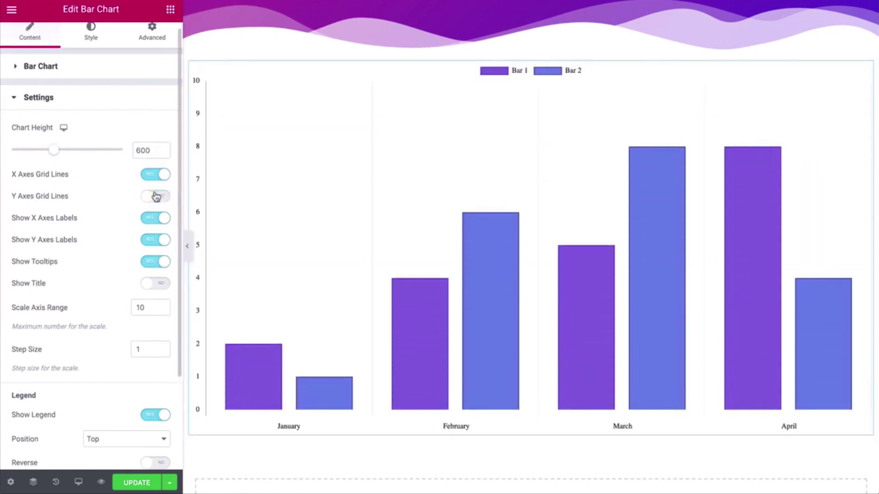
click(156, 196)
click(156, 221)
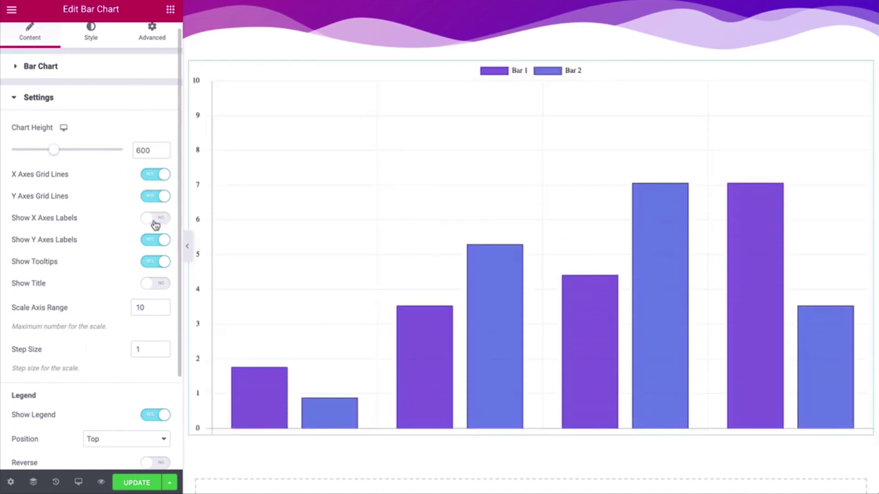
click(155, 223)
Test the tooltip and title toggles, keeping tooltips on and the 'Chart title goes here' title hidden.
scroll(156, 223, down, 1)
click(154, 224)
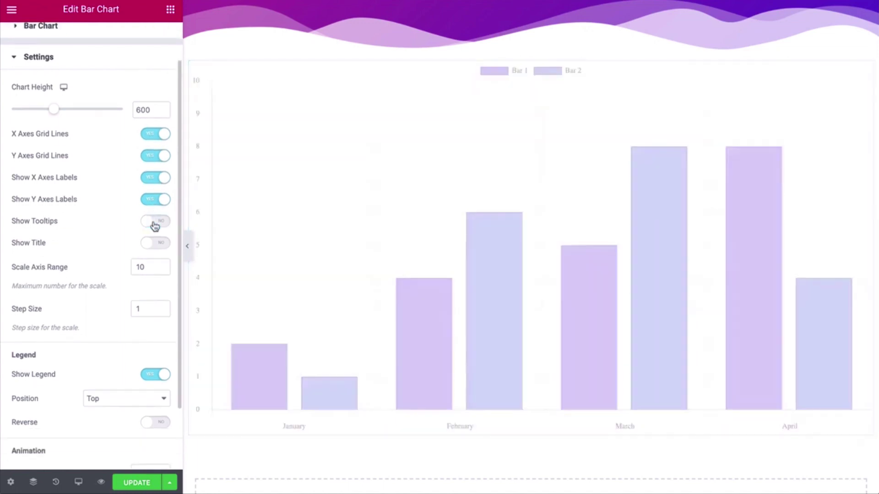
click(155, 223)
click(154, 223)
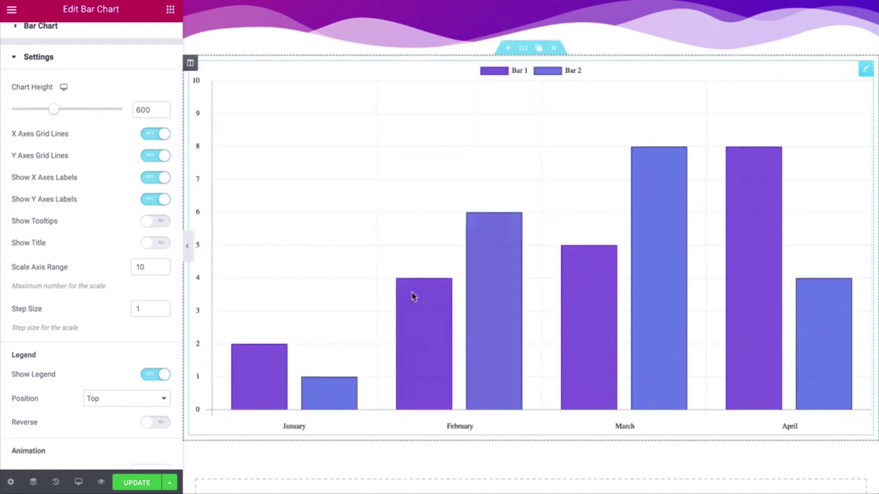
click(155, 222)
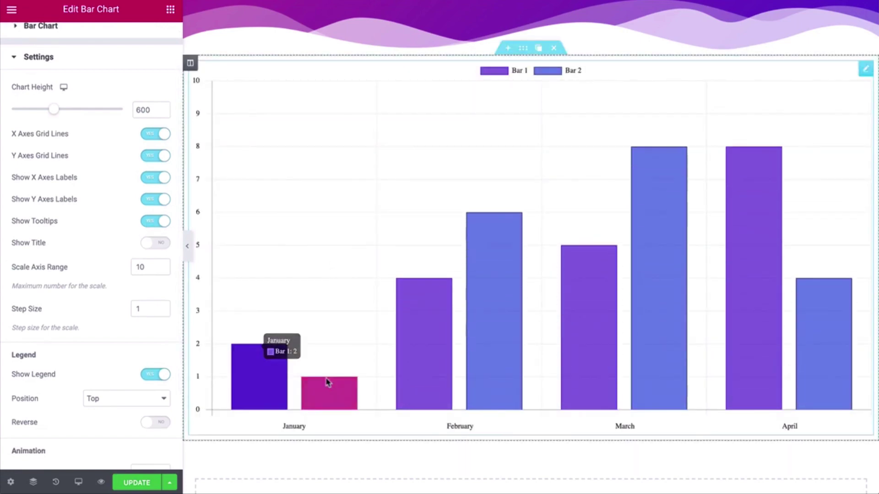
click(154, 244)
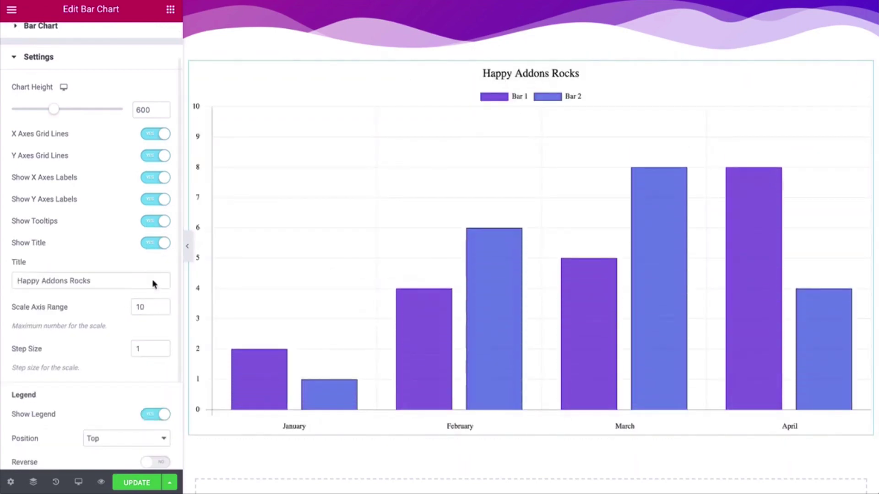
text(Char)
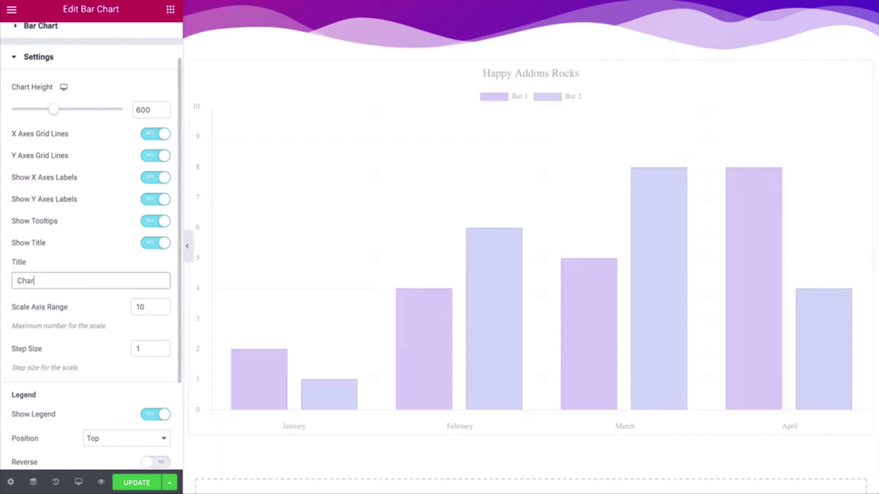
text(t title goes here)
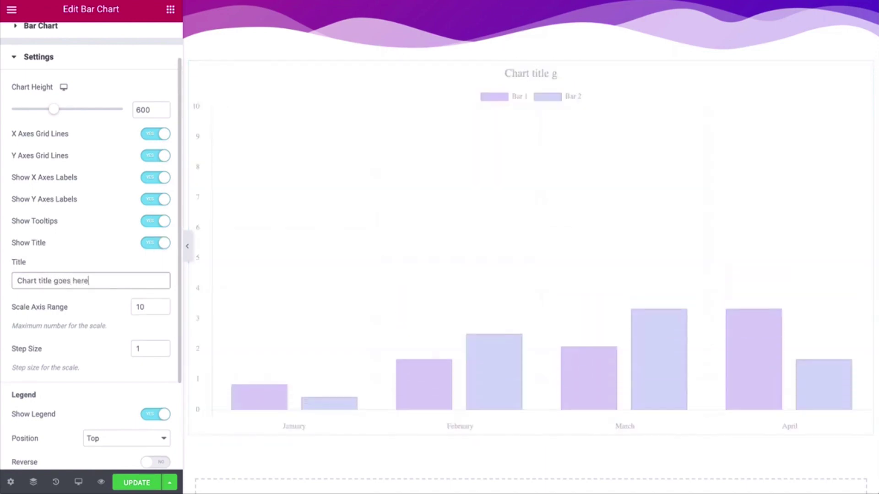
click(108, 247)
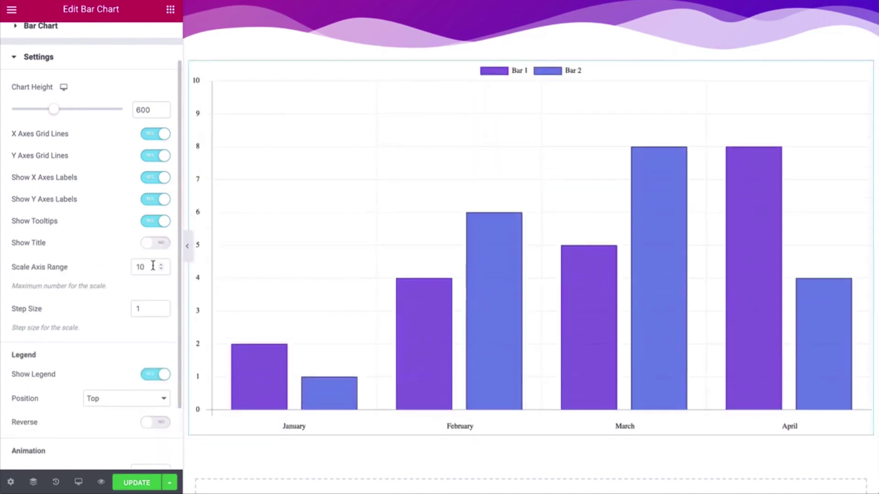
Set the y-axis step size to 2.
key(BackSpace)
text(2)
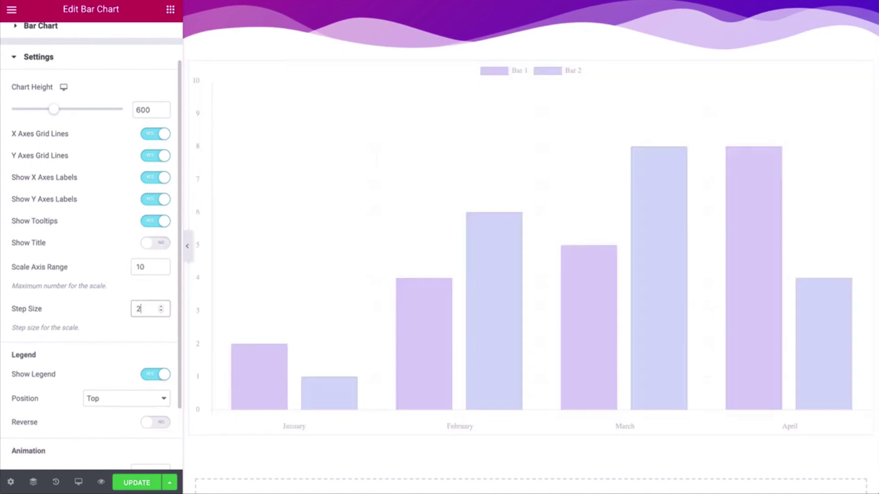
scroll(104, 304, down, 2)
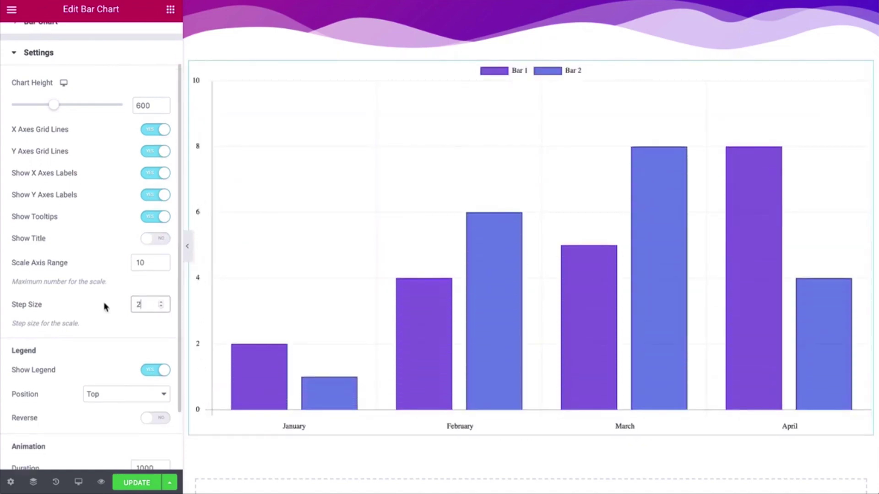
Place the legend at the top of the chart after trying the left and right positions.
click(155, 326)
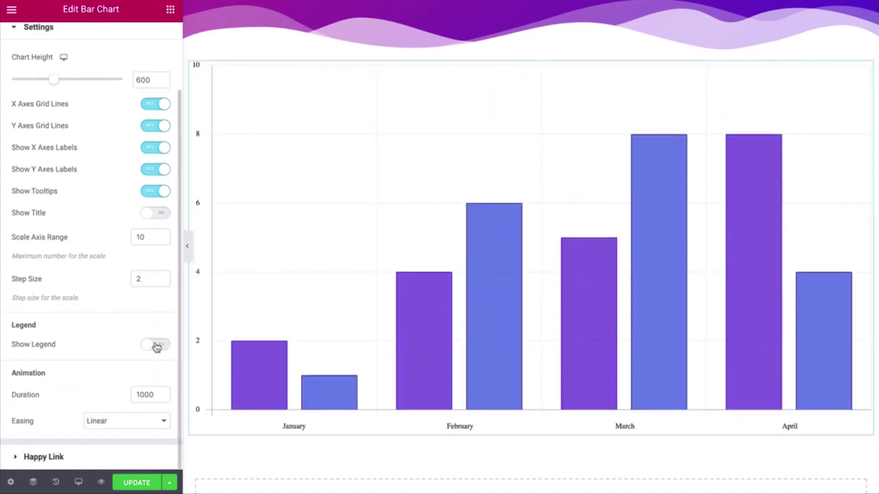
click(155, 345)
scroll(96, 311, down, 1)
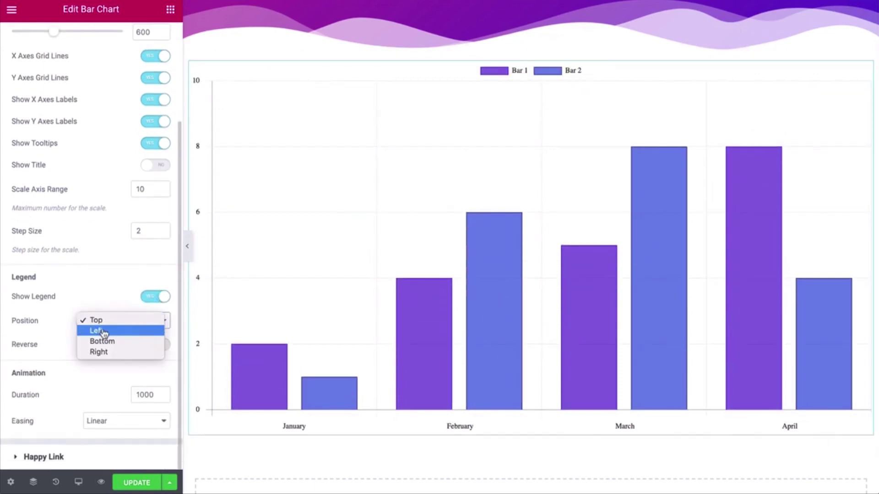
click(104, 330)
click(141, 320)
click(142, 332)
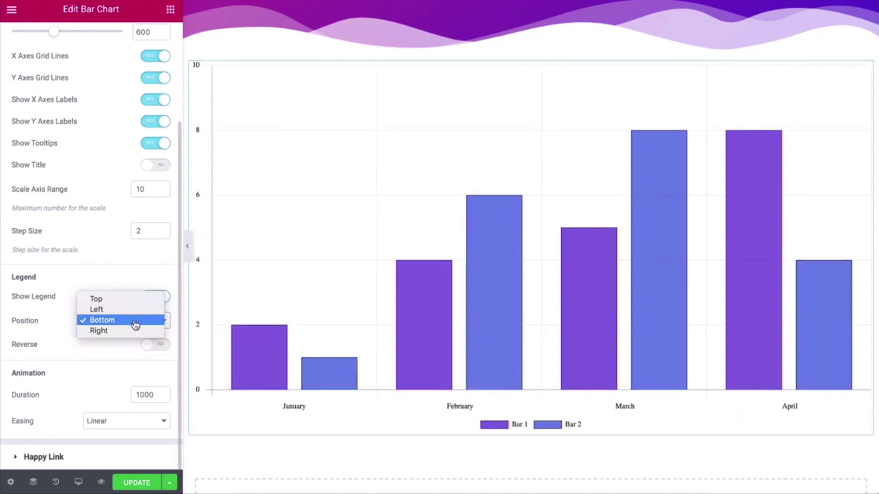
click(134, 331)
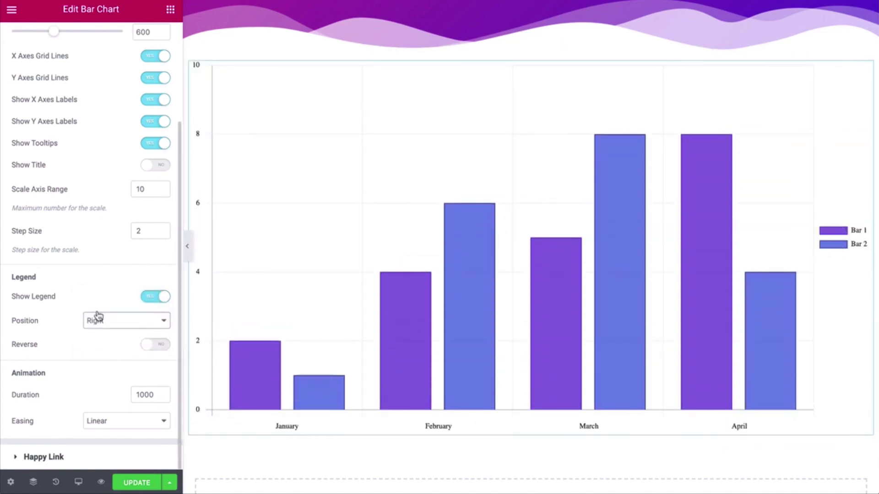
click(117, 290)
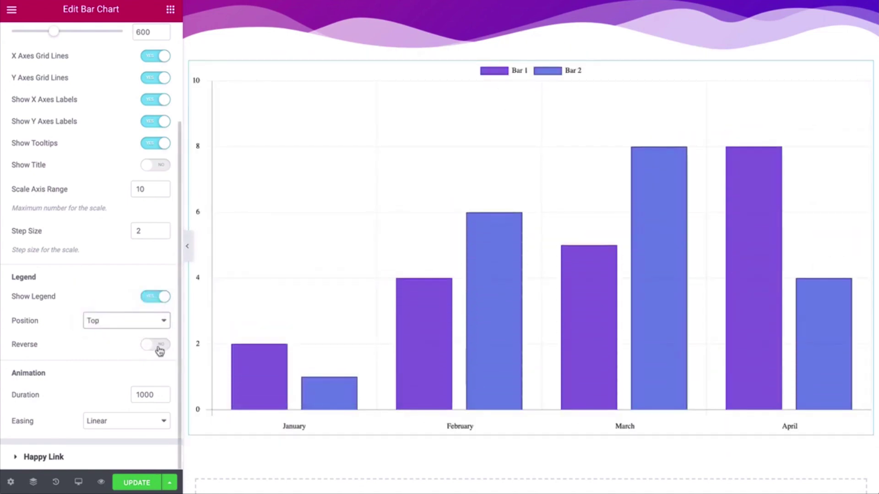
Reverse the legend order and set the animation easing to Ease In Cubic.
click(158, 345)
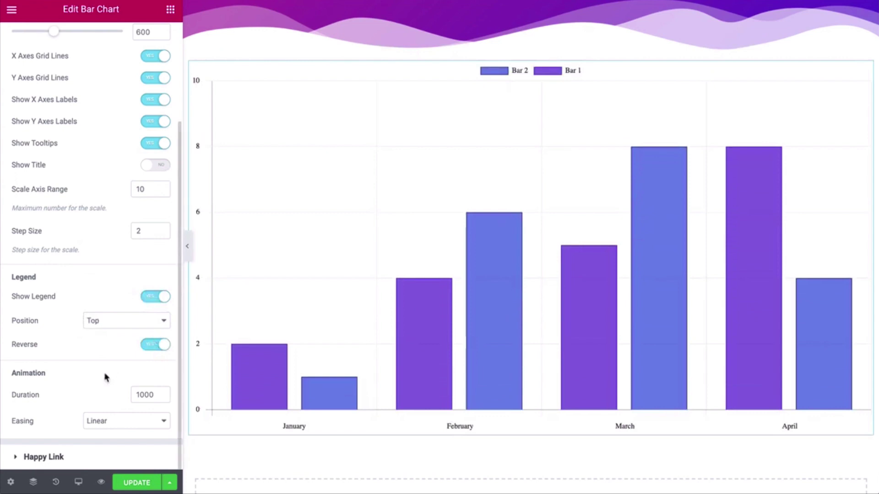
click(110, 440)
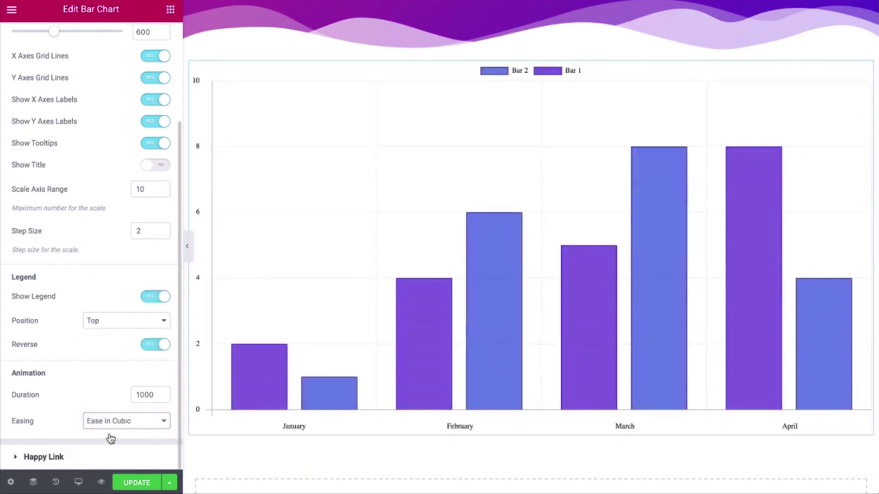
scroll(71, 89, up, 3)
Set chart padding to 30, bar width to 36 and bar border width to 3.
click(92, 42)
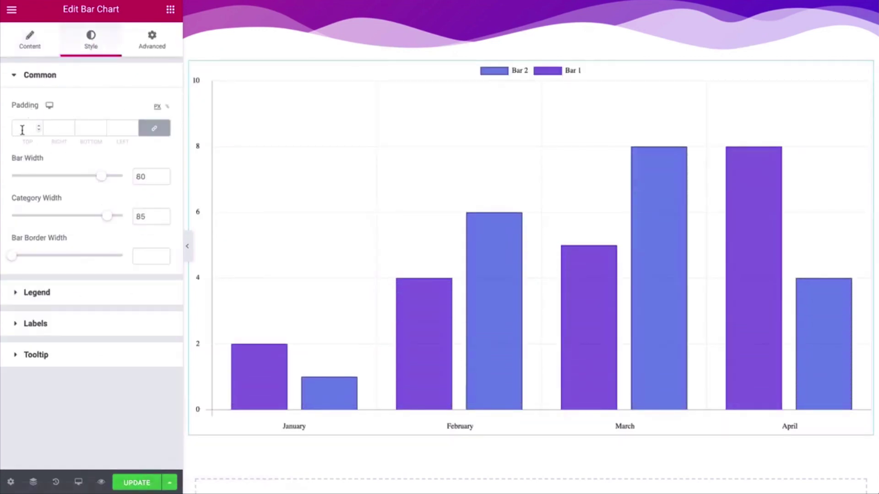
text(30)
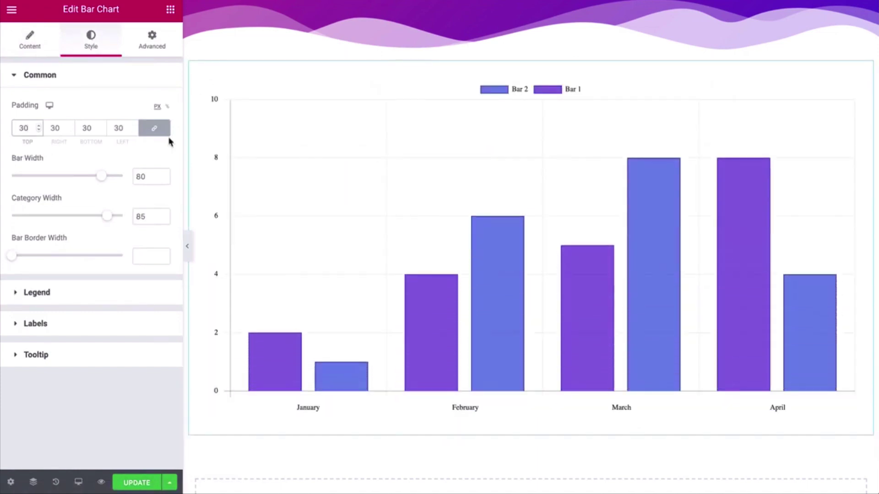
drag(103, 178, 53, 177)
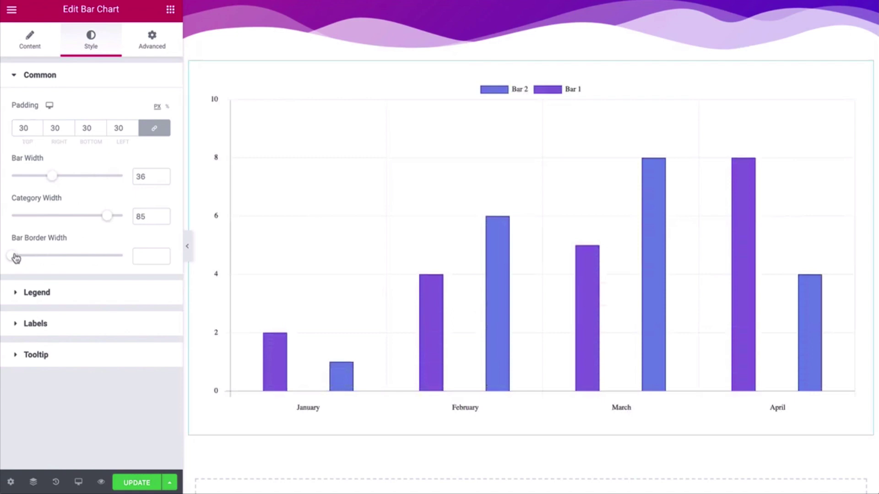
drag(15, 256, 32, 257)
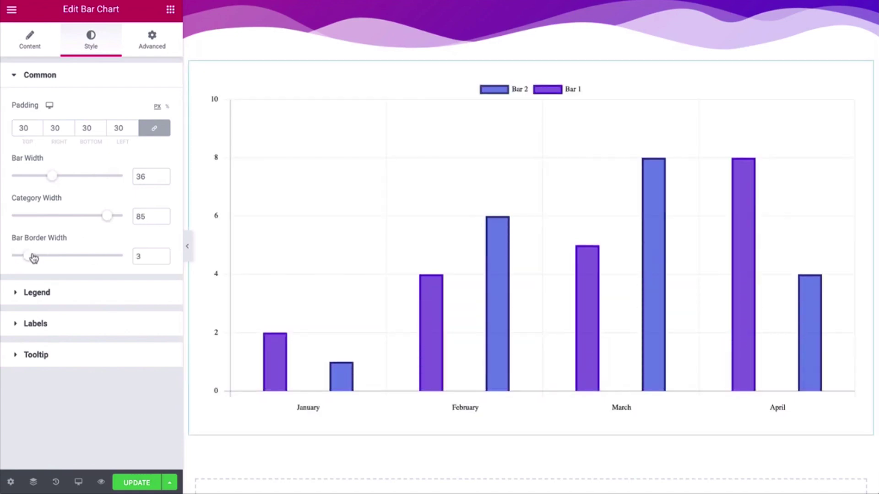
Set the legend box width to 20.
click(49, 295)
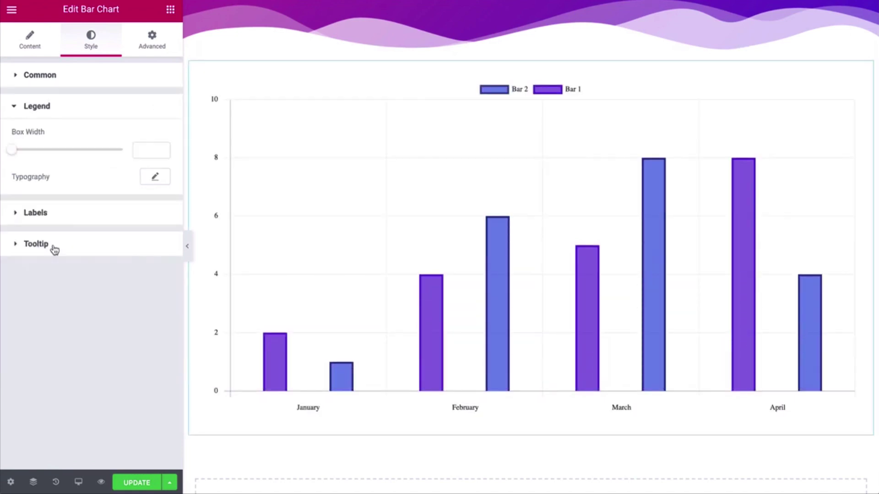
click(149, 148)
text(20)
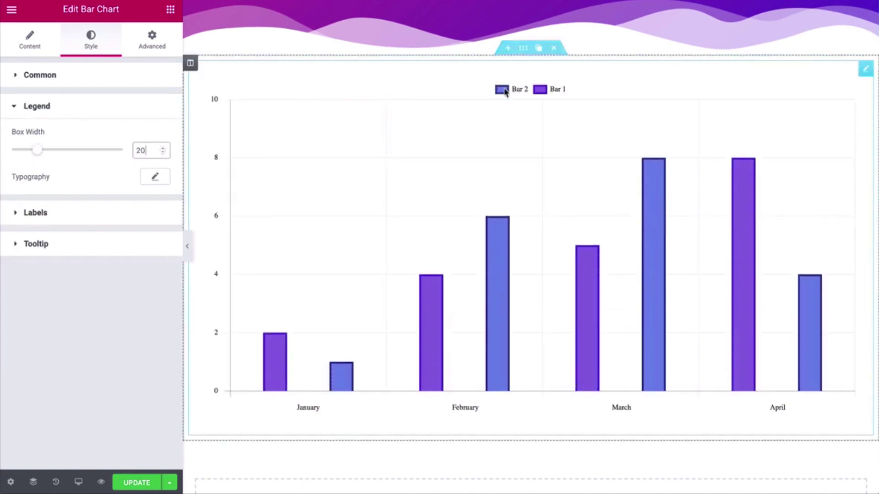
click(89, 219)
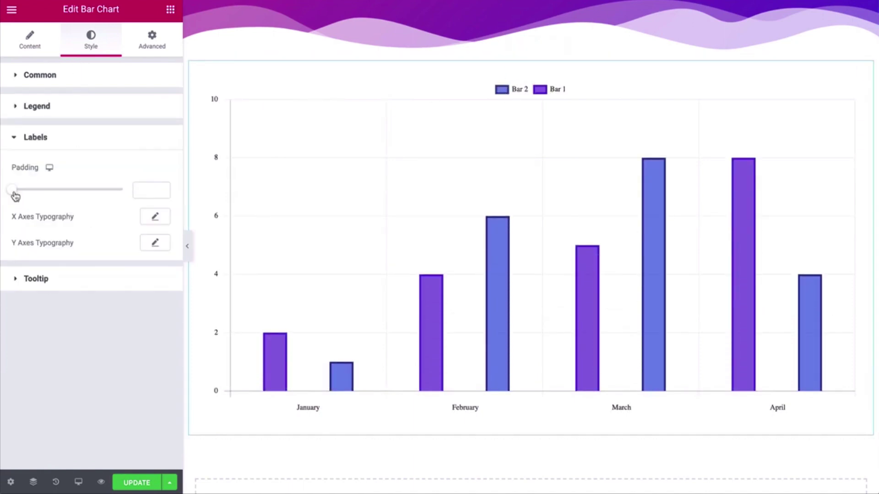
Set axis label padding to 21 and the X axis label font to Arial.
drag(16, 196, 35, 191)
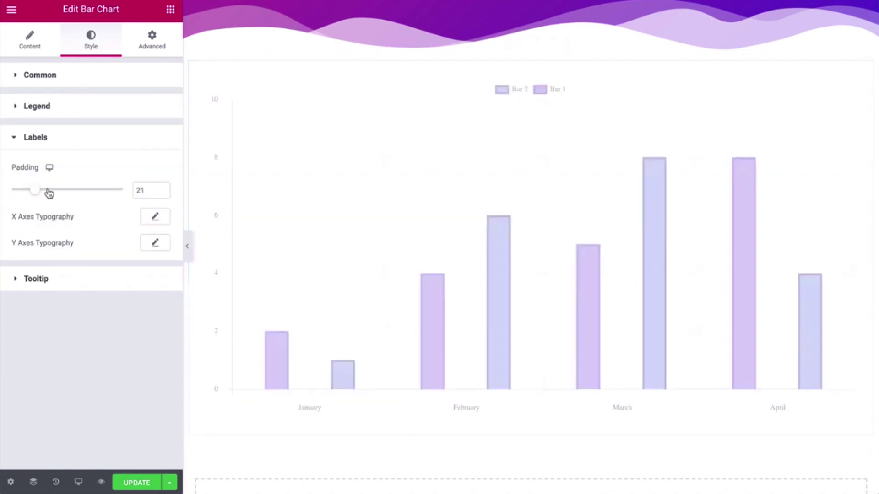
click(154, 216)
click(122, 291)
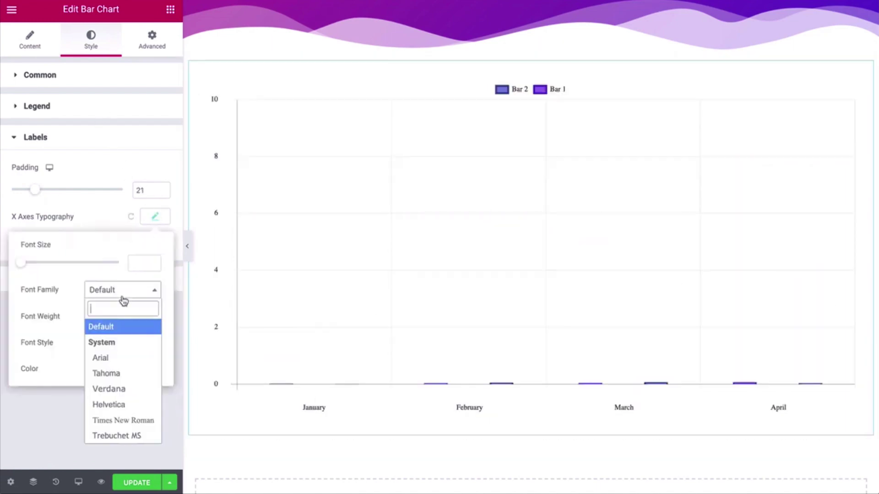
click(121, 358)
click(100, 213)
Set the Y axis label font family to Arial.
click(154, 242)
click(122, 316)
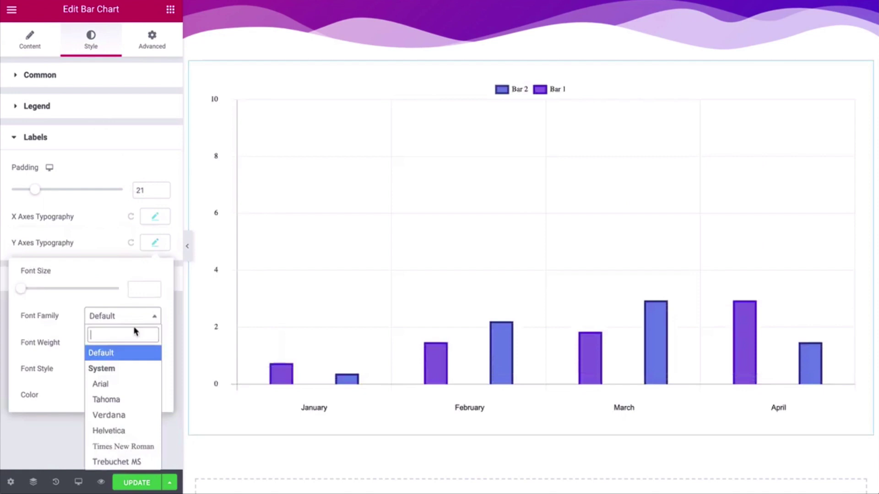
click(133, 384)
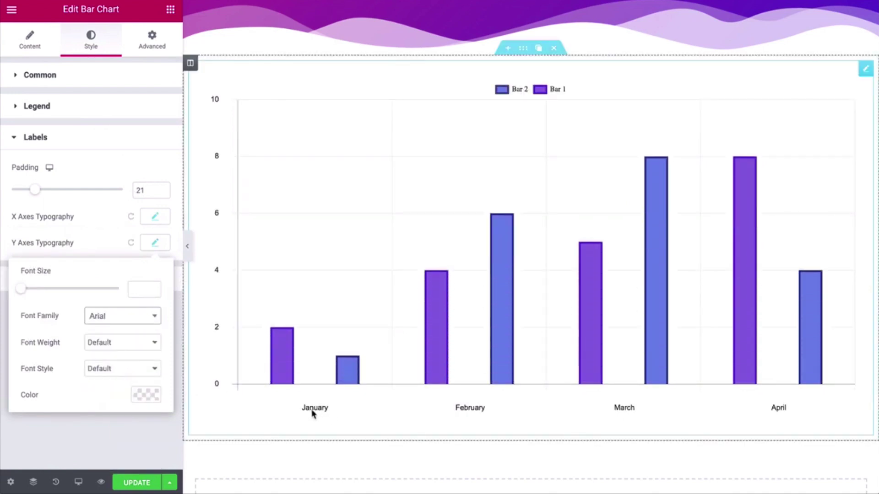
click(115, 426)
click(86, 286)
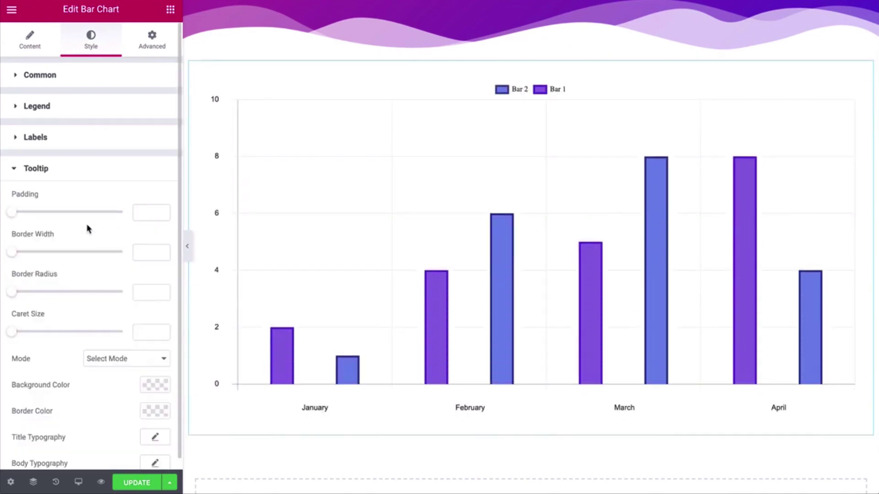
Give tooltips padding 18, border width 2 and border radius 5.
scroll(87, 229, down, 1)
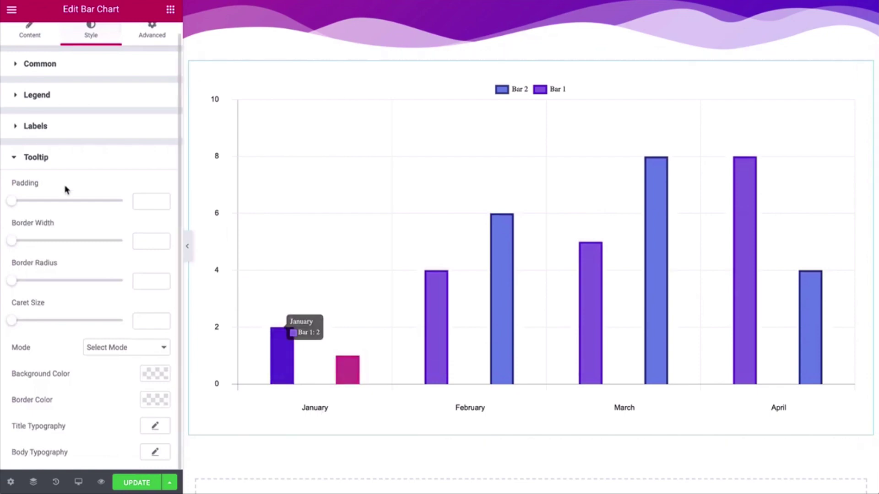
drag(15, 202, 31, 201)
click(144, 240)
text(2)
click(142, 281)
text(5)
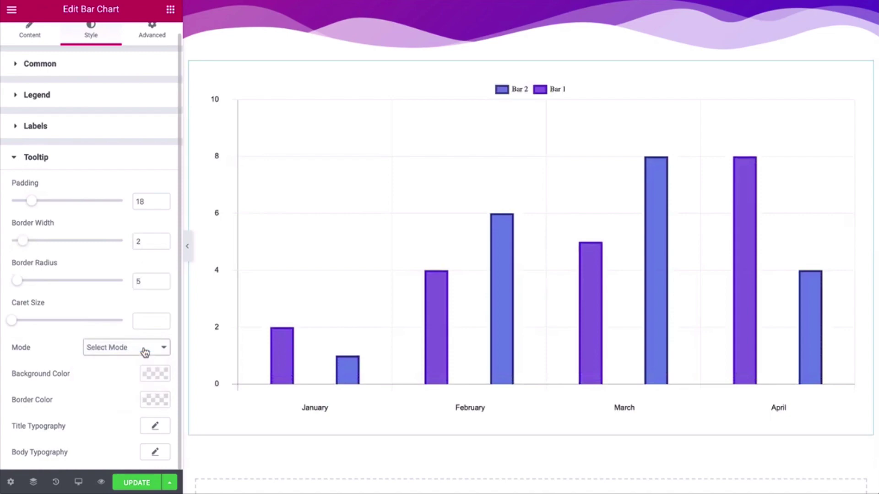
Make the tooltip background red and the tooltip border bright green.
click(155, 373)
click(147, 227)
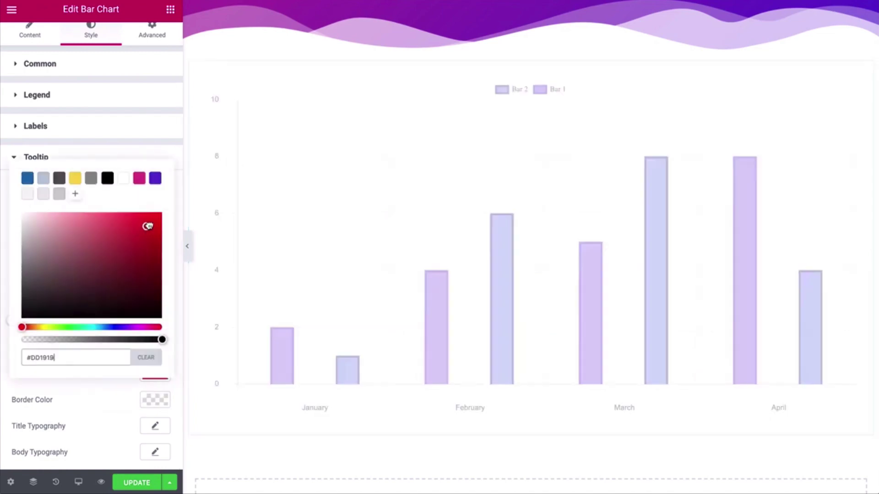
click(281, 252)
mouse_move(285, 353)
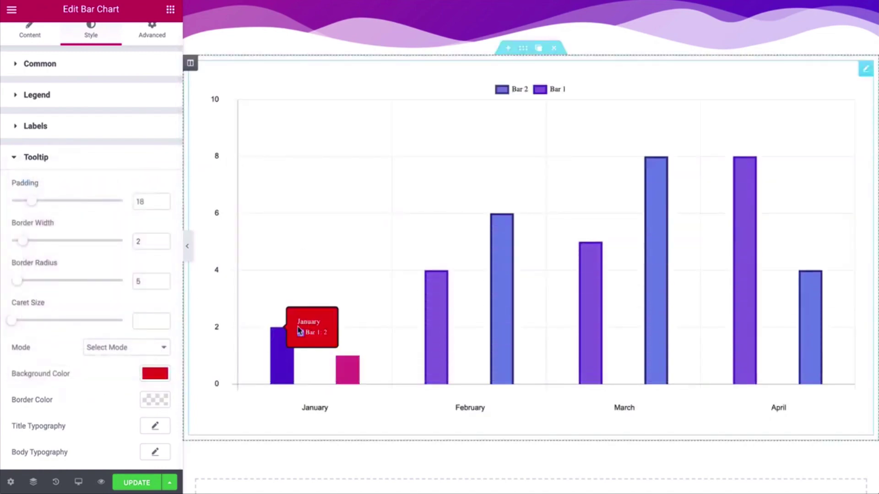
click(155, 400)
click(75, 353)
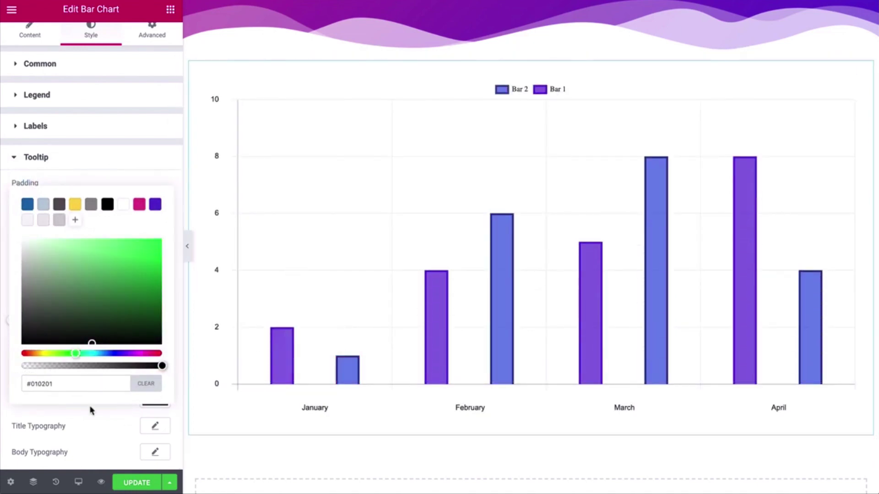
click(124, 398)
click(123, 398)
click(139, 256)
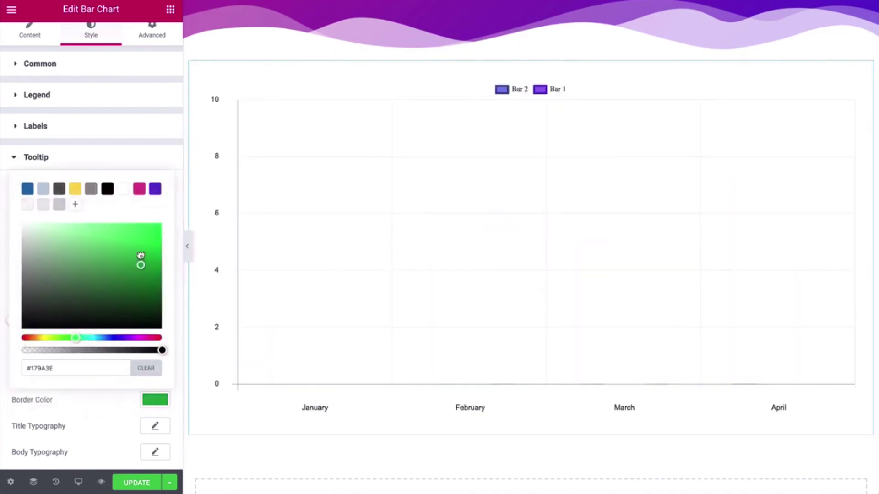
click(153, 234)
click(111, 405)
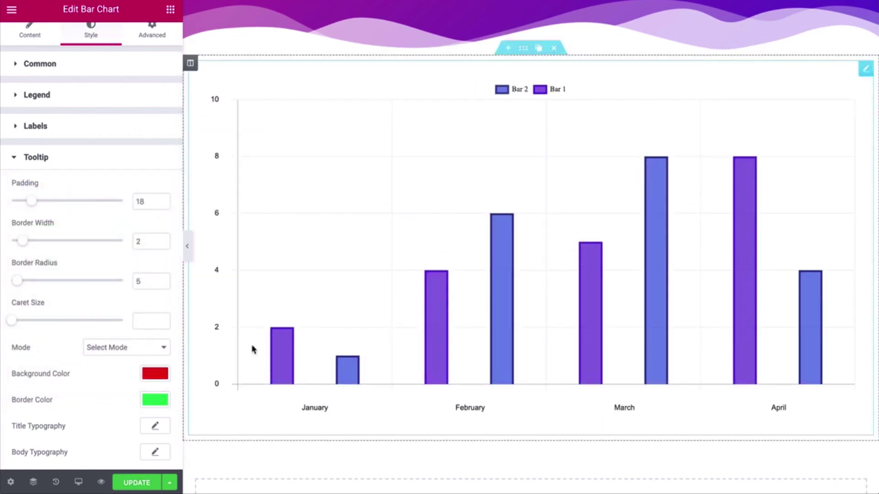
mouse_move(288, 358)
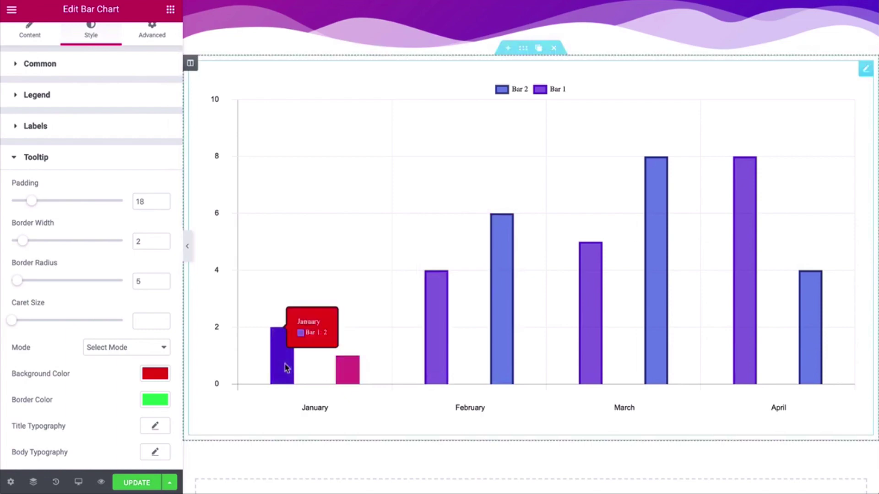
scroll(128, 408, up, 1)
click(67, 75)
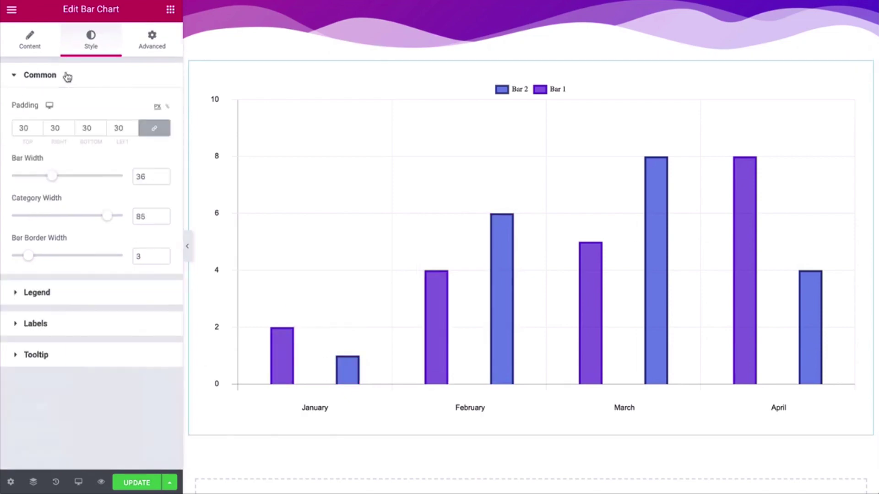